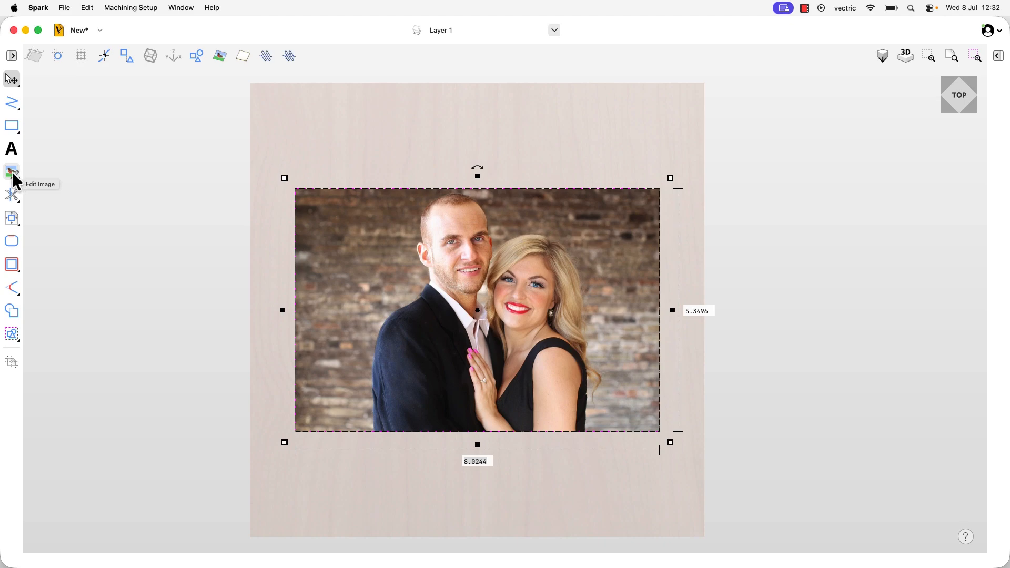
Open the image editing tools for the selected photo of the couple.
left_click(12, 172)
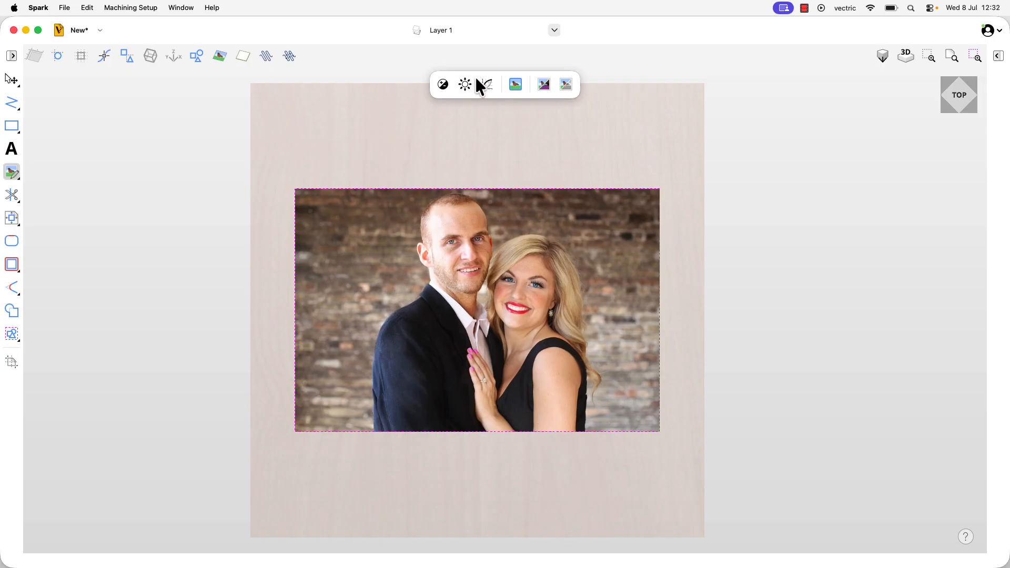
left_click_drag(465, 76, 438, 81)
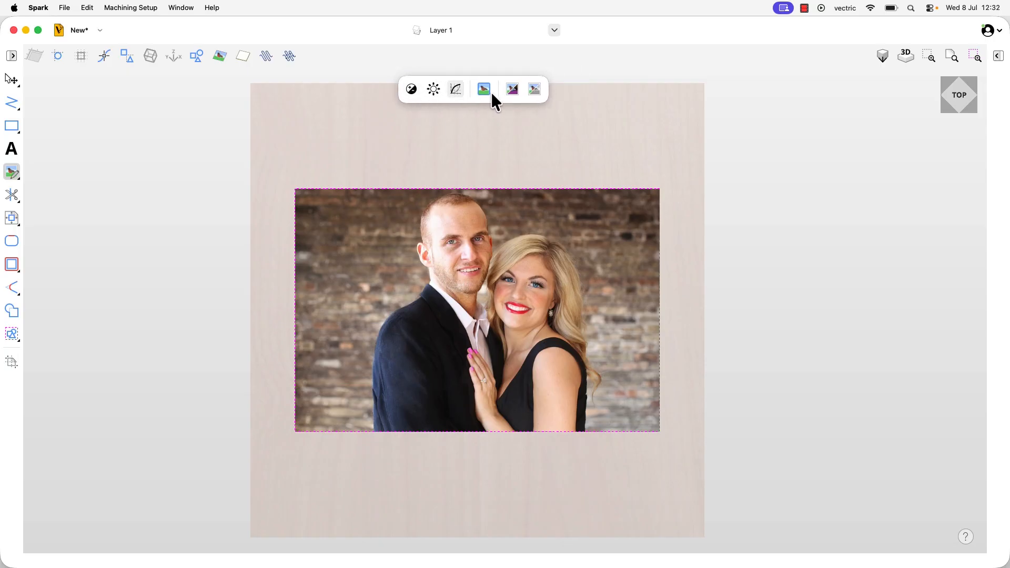
Try out the contrast and brightness adjustments on the photo.
left_click(412, 89)
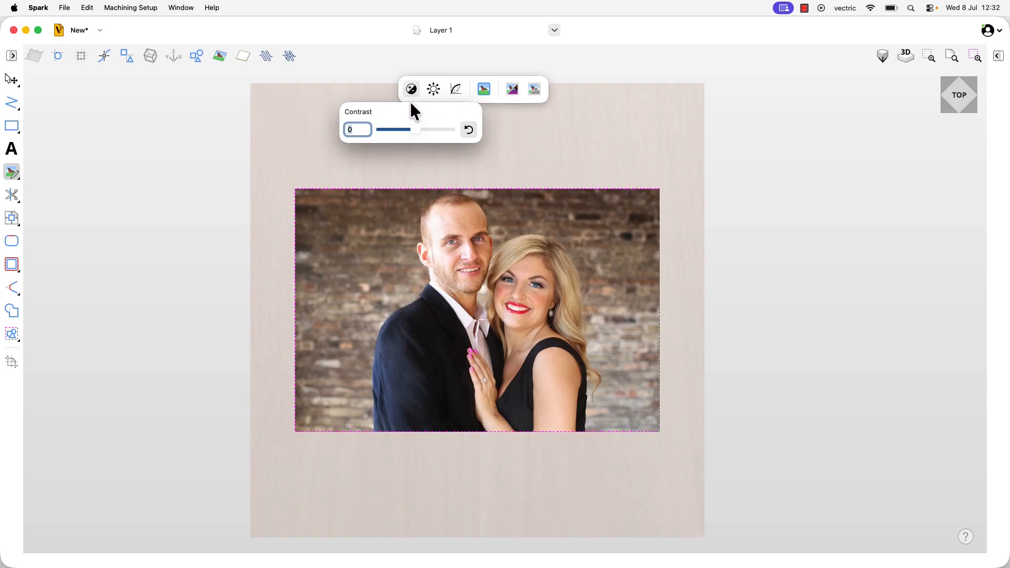
mouse_move(416, 131)
left_mouse_down()
mouse_move(448, 131)
mouse_move(380, 132)
mouse_move(448, 132)
mouse_move(414, 131)
left_mouse_up()
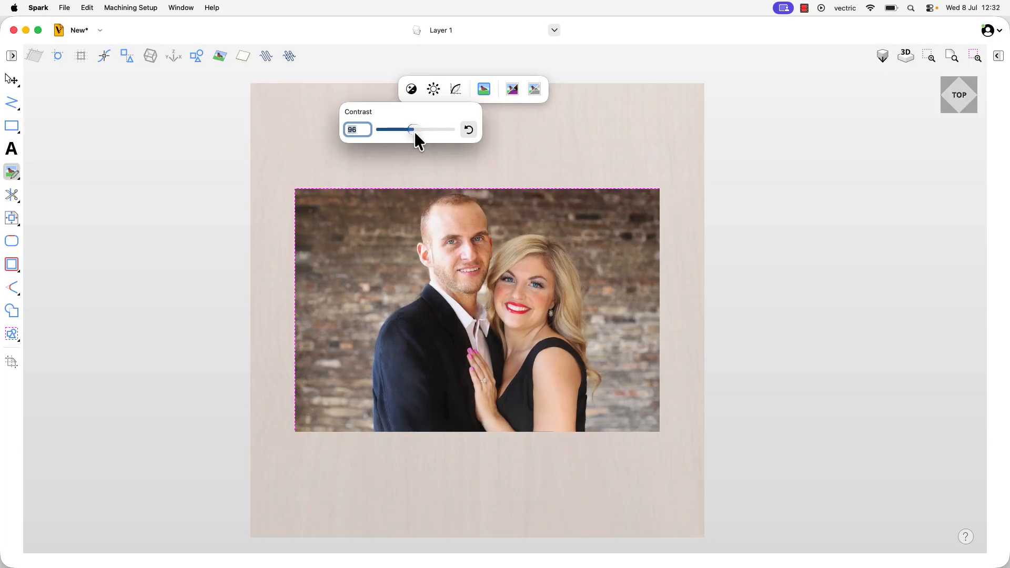
double_click(363, 131)
left_click(433, 95)
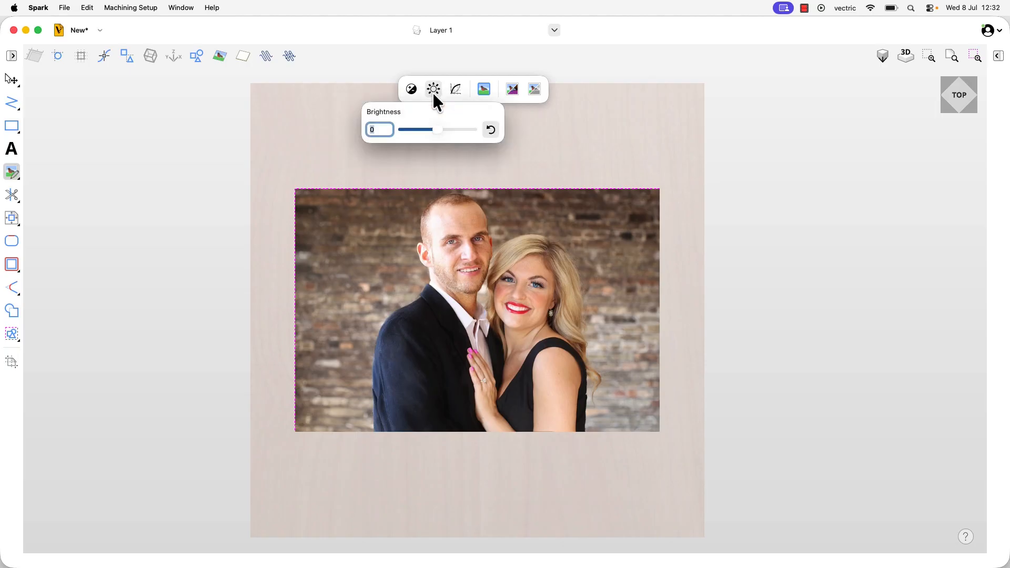
mouse_move(437, 130)
left_mouse_down()
mouse_move(475, 131)
mouse_move(402, 135)
mouse_move(437, 136)
left_mouse_up()
left_click(432, 172)
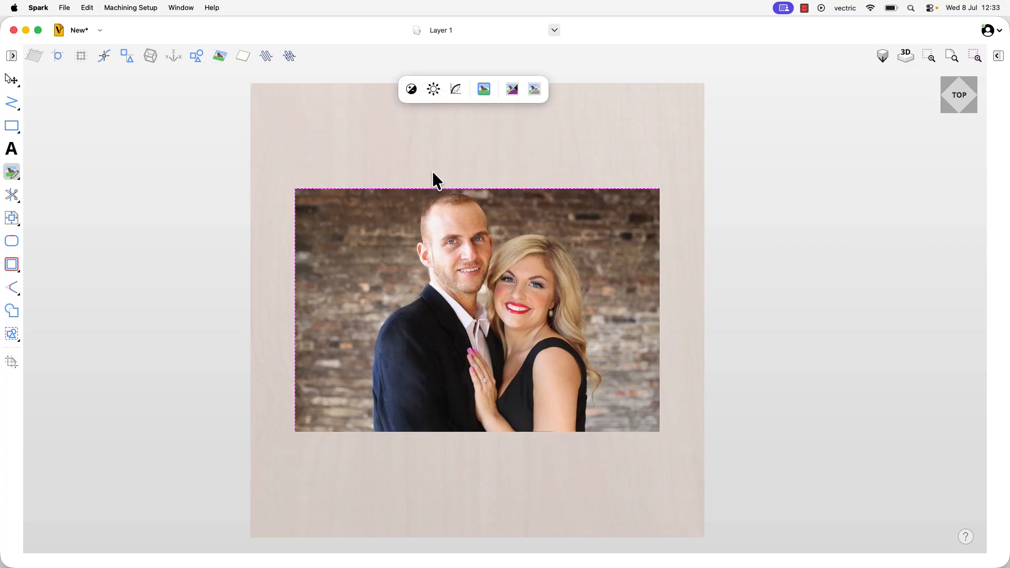
Set the photo's gamma to 1.5.
left_click(456, 90)
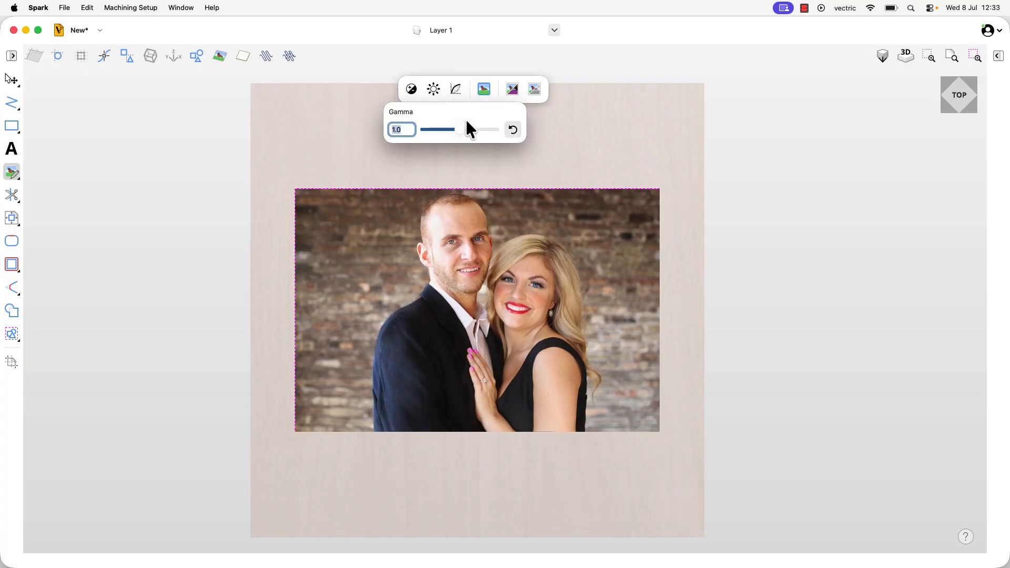
mouse_move(461, 131)
left_mouse_down()
mouse_move(484, 132)
mouse_move(440, 134)
mouse_move(463, 133)
left_mouse_up()
type("1.5")
key("Return")
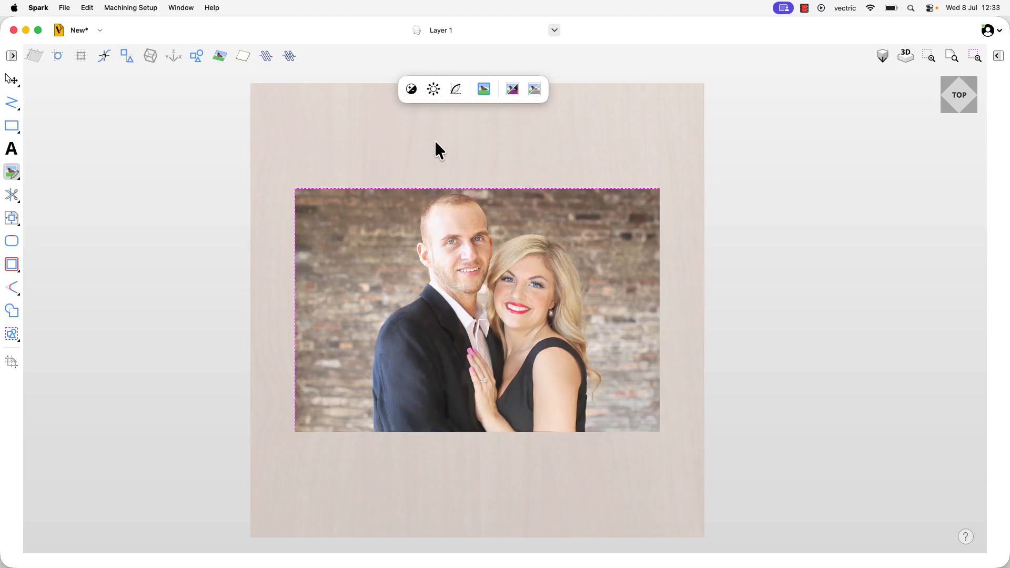
Try a rectangular border on the photo with feathering set to 7, and reset the feathering to its default.
mouse_move(453, 87)
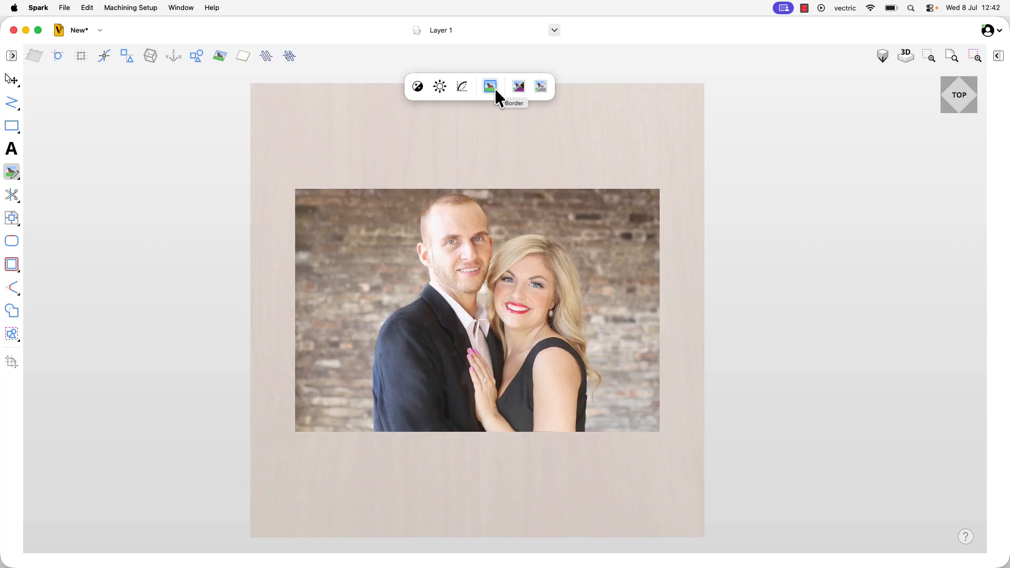
mouse_move(491, 90)
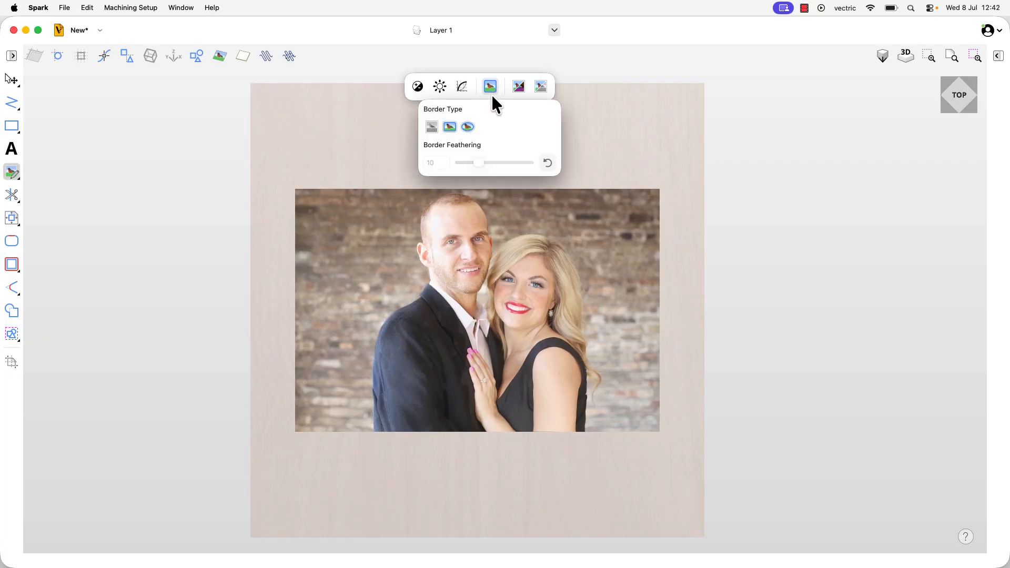
left_click(448, 126)
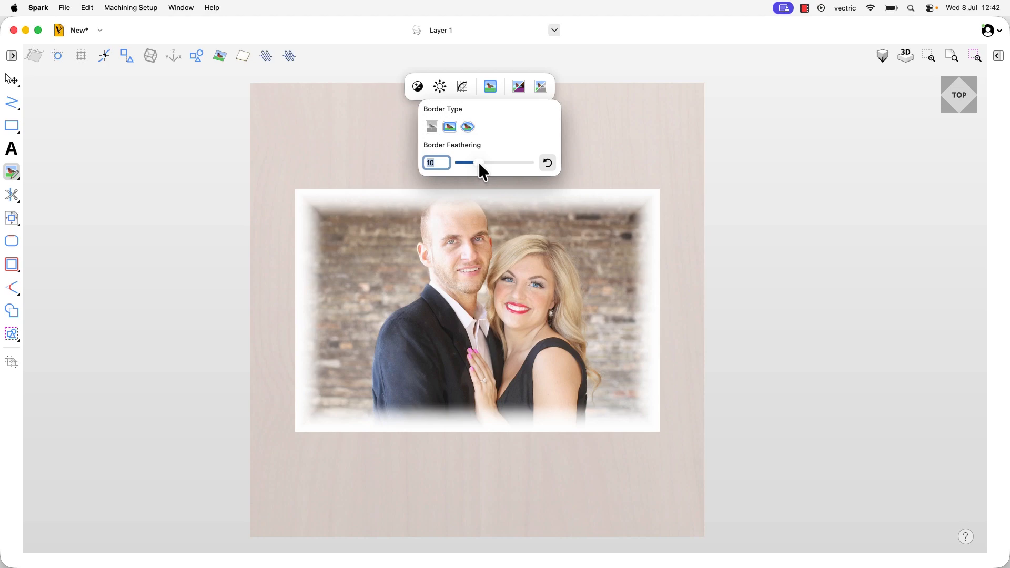
mouse_move(479, 163)
left_mouse_down()
mouse_move(529, 163)
mouse_move(461, 169)
mouse_move(481, 169)
left_mouse_up()
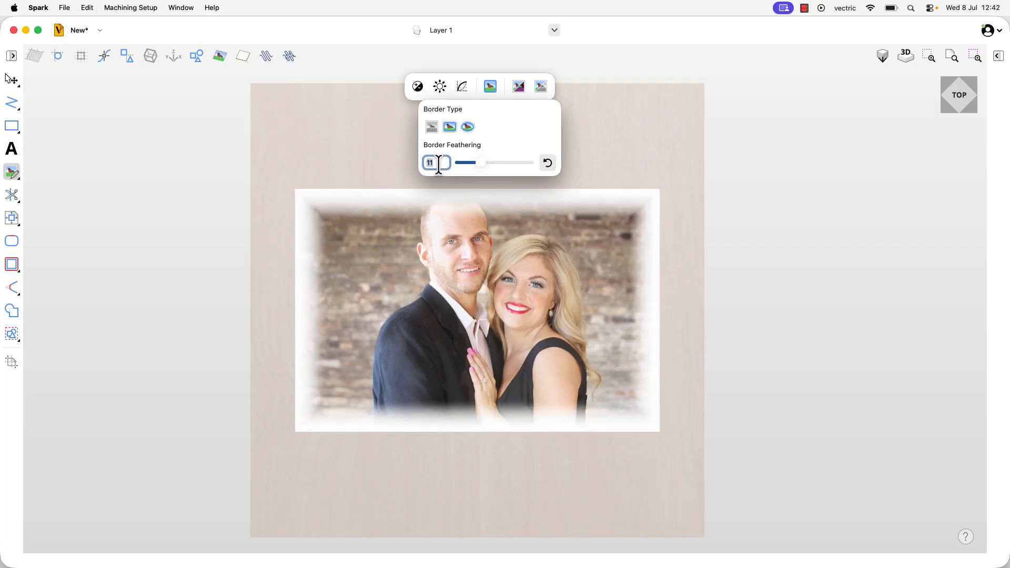
type("7")
key("Return")
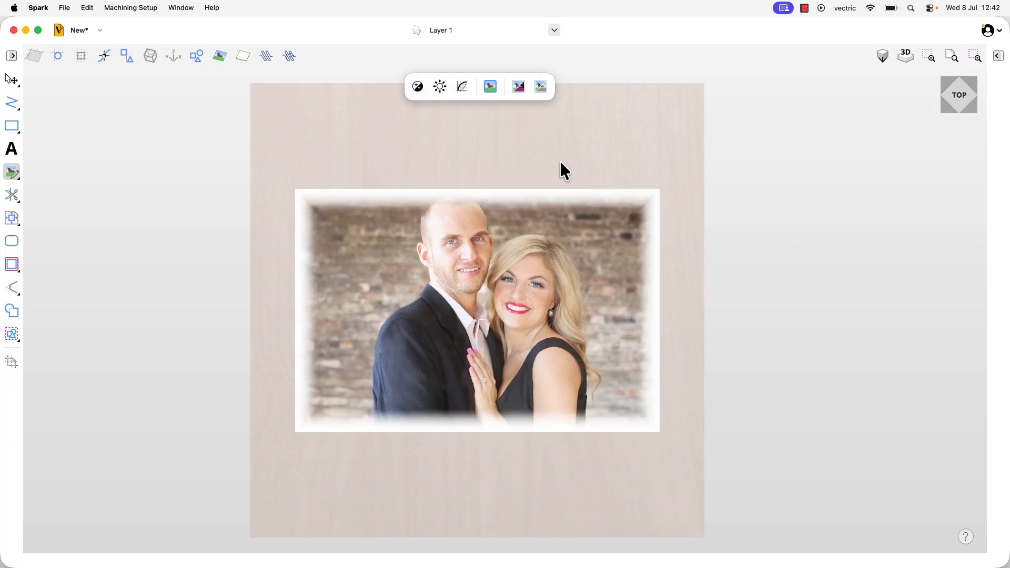
left_click(490, 90)
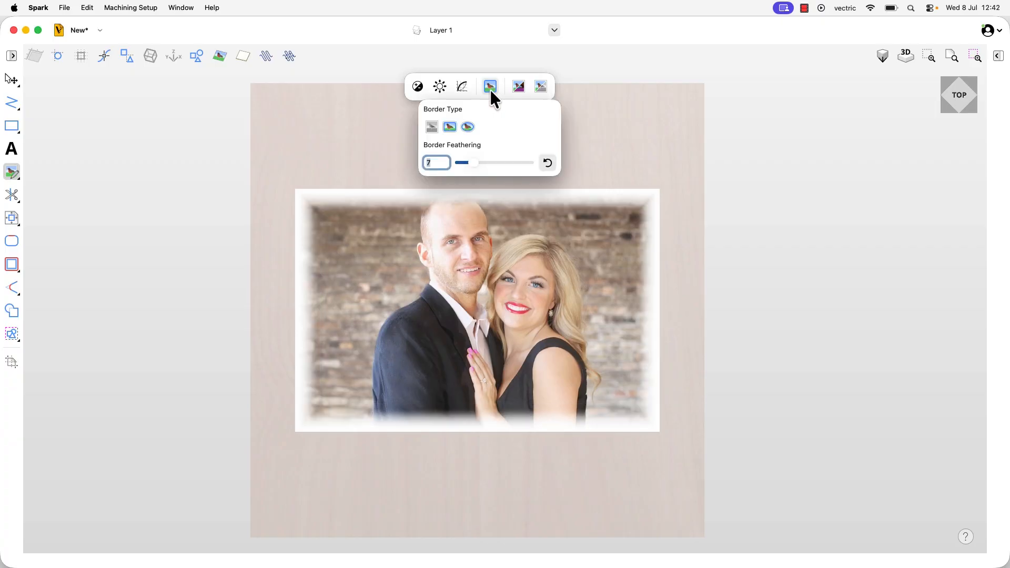
left_click(547, 162)
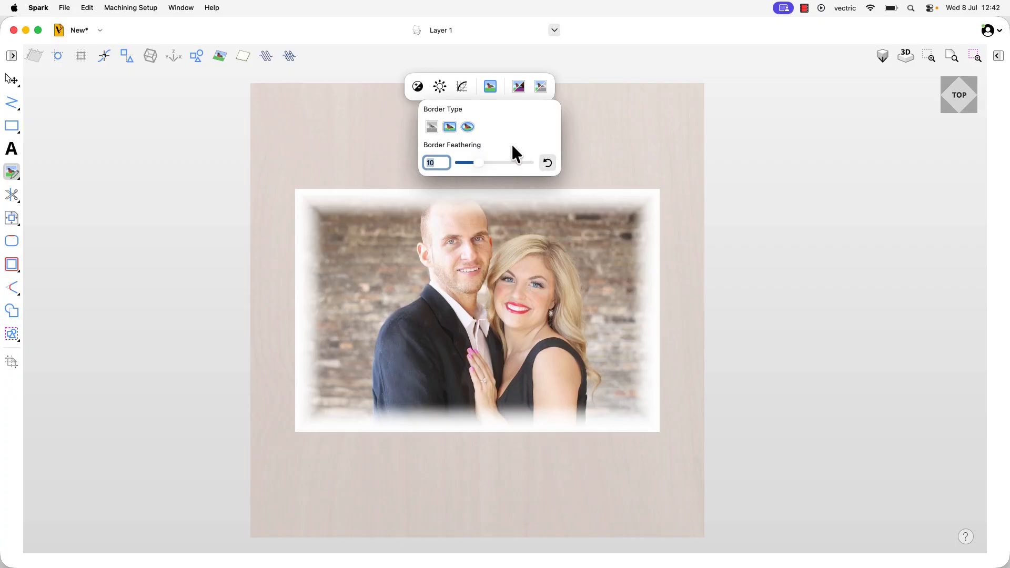
Try an oval border on the photo with feathering values of 7 and 10, and remove the border.
left_click(466, 127)
mouse_move(478, 163)
left_mouse_down()
mouse_move(523, 162)
mouse_move(467, 163)
left_mouse_up()
type("7")
key("Return")
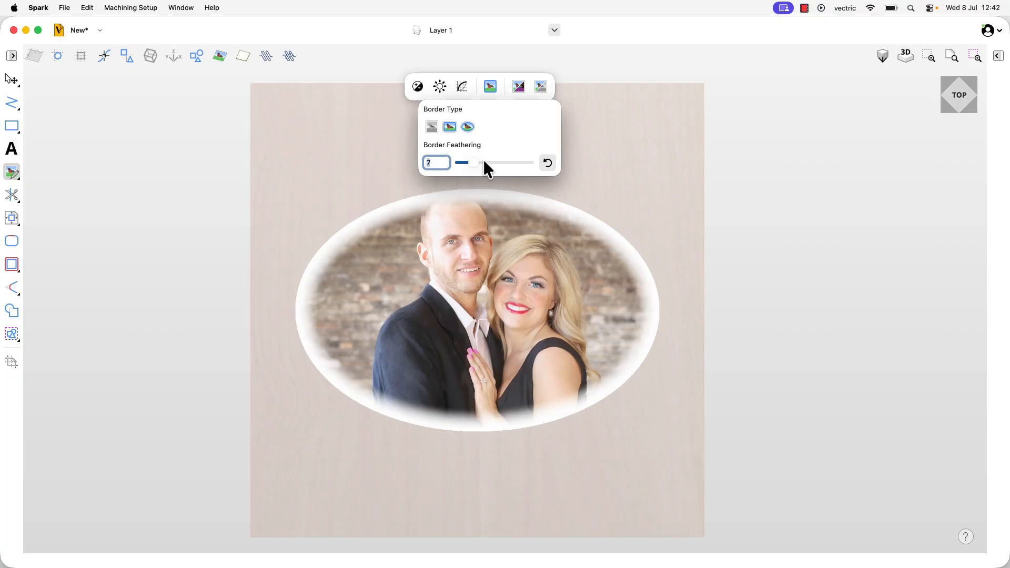
type("10")
key("Return")
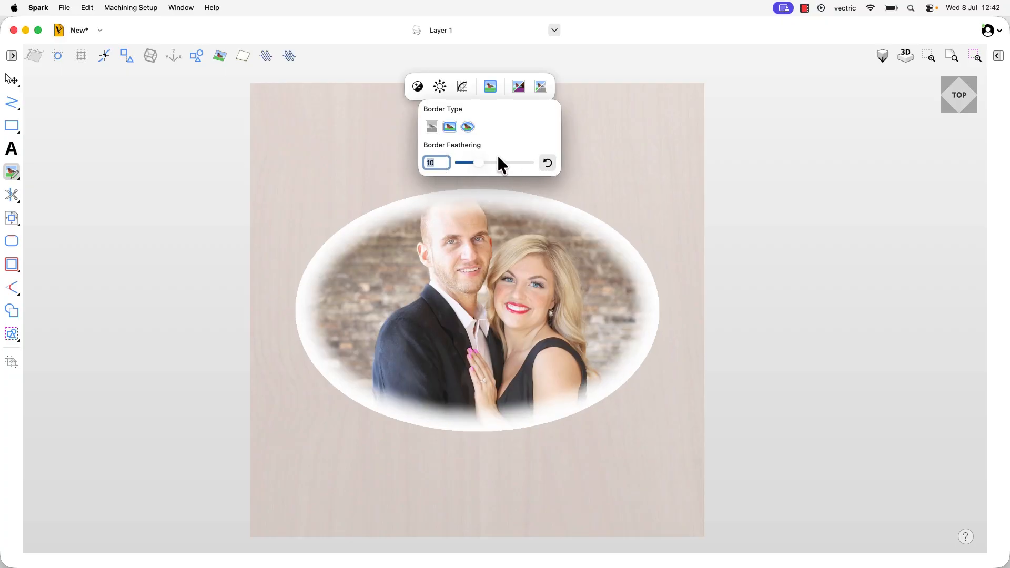
left_click(431, 127)
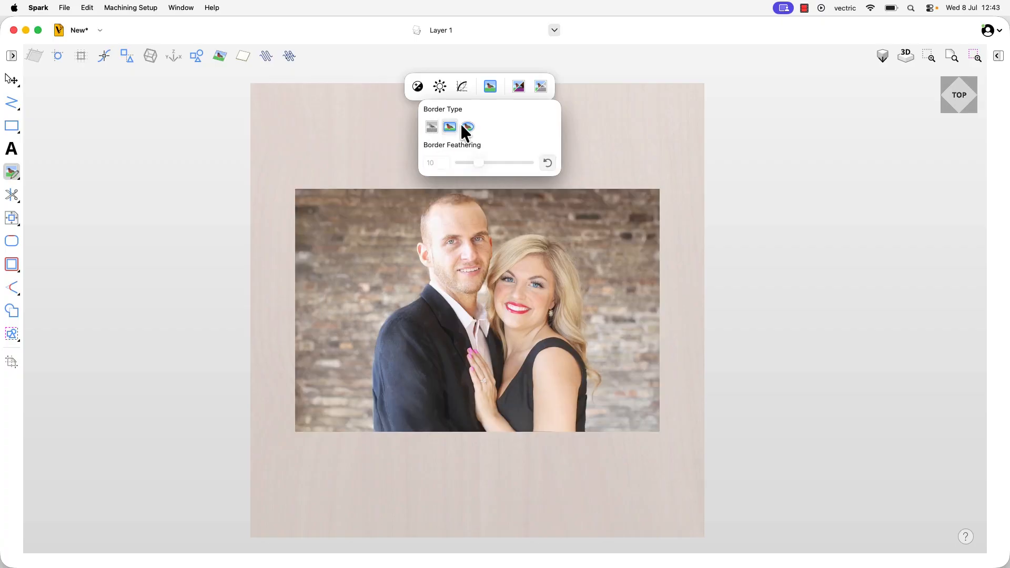
left_click(496, 93)
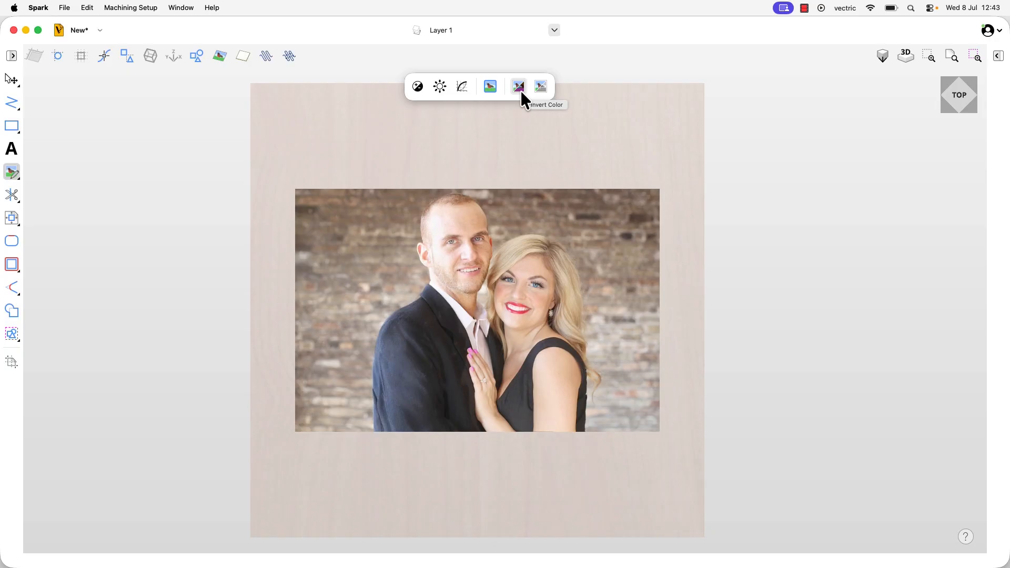
Try inverting the photo's colors and restore the original colors.
left_click(520, 90)
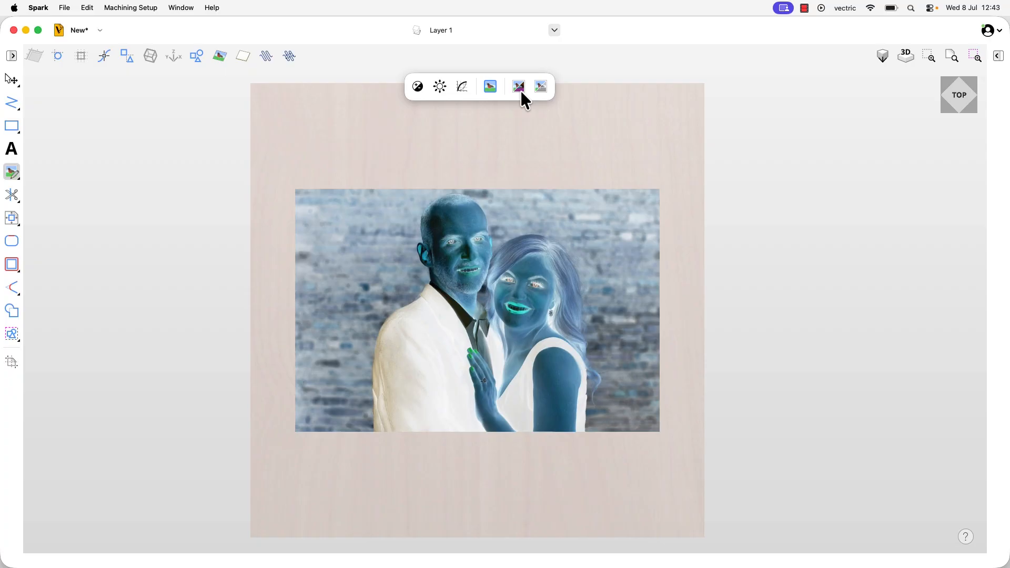
left_click(519, 90)
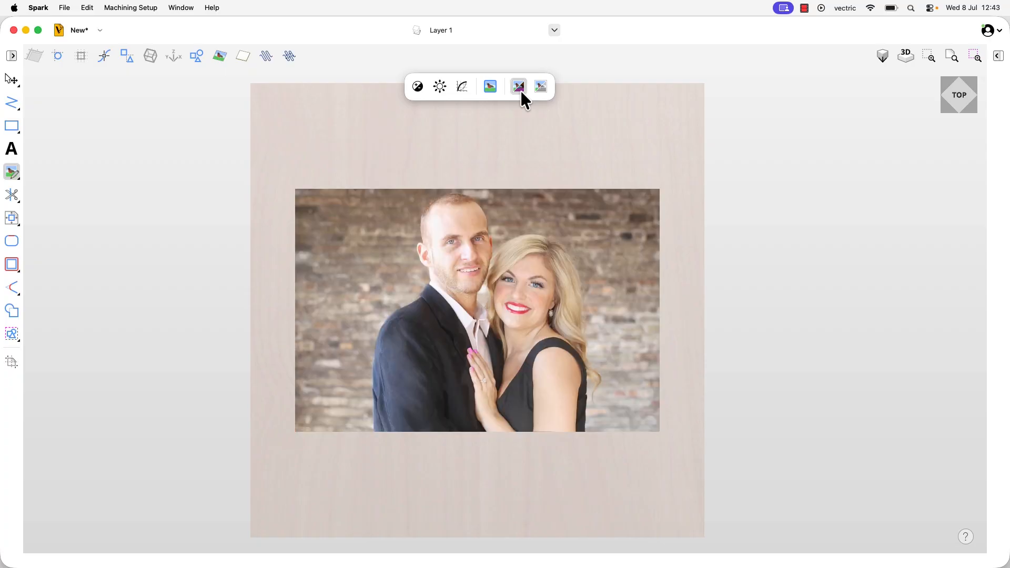
left_click(519, 90)
left_click(520, 91)
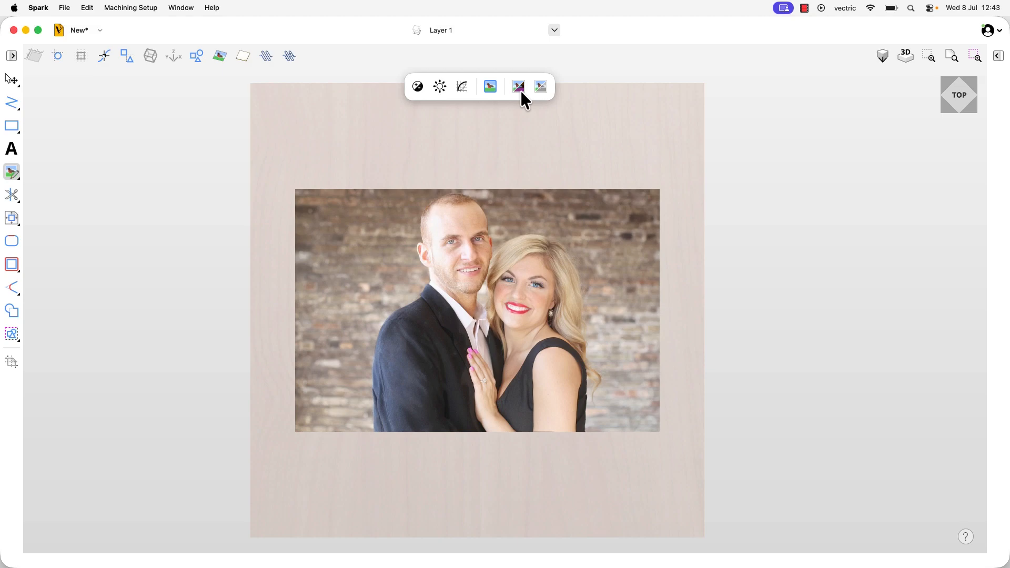